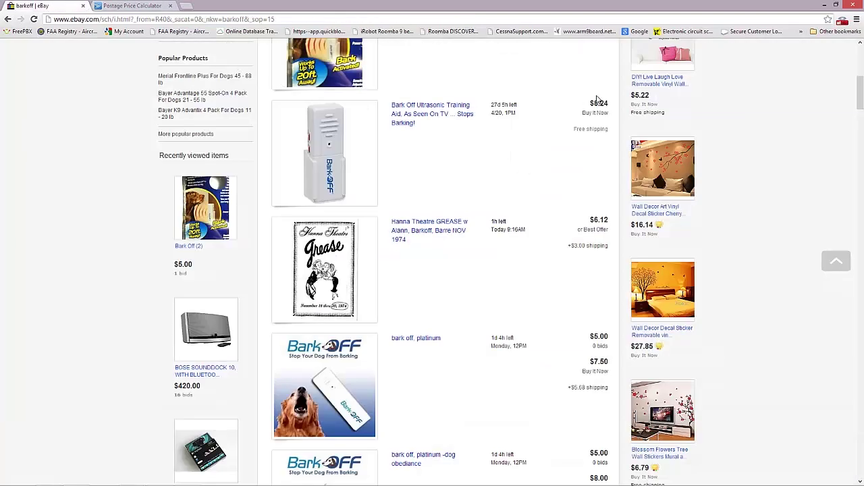
Subtract the $2.41 First-Class Mail Parcel postage from the $8.24 Bark Off price in the Calculator.
{"action": "scroll", "coordinate": [555, 166], "scroll_direction": "up", "scroll_amount": 2}
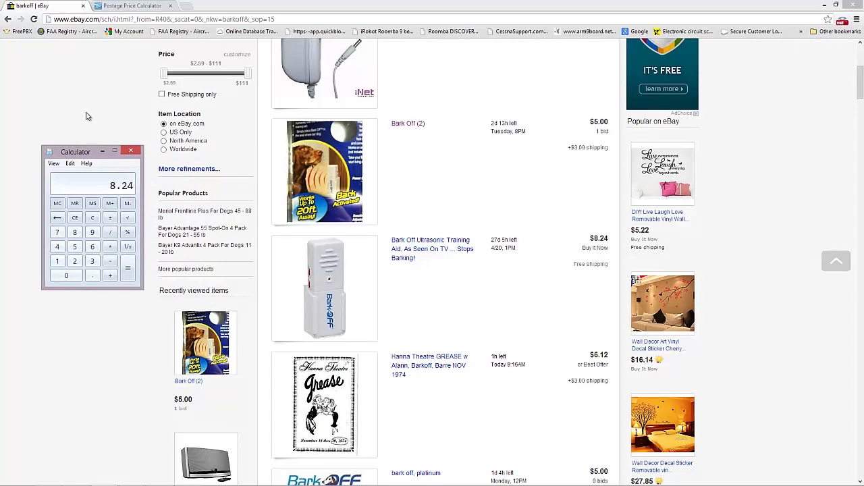
{"action": "left_click", "coordinate": [146, 6]}
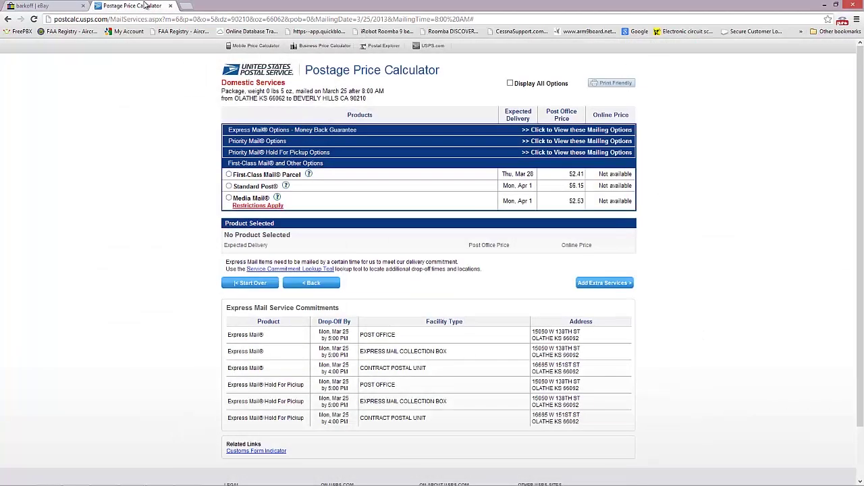
{"action": "key", "text": "alt+Tab"}
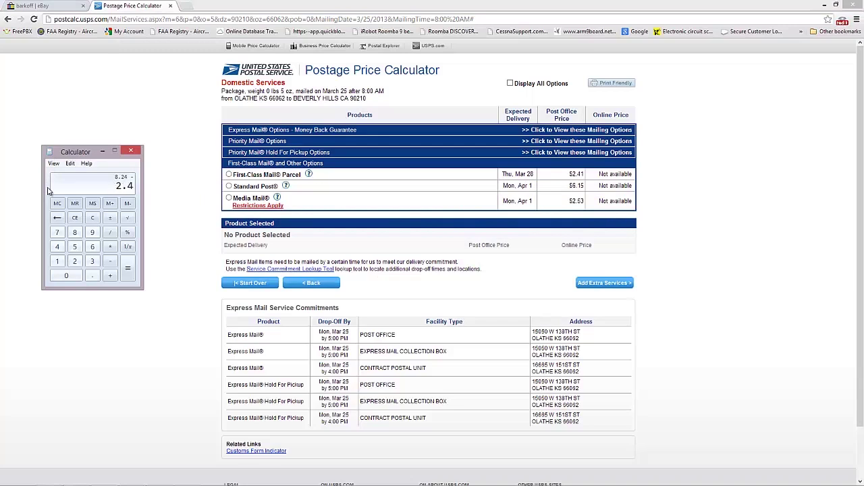
{"action": "left_click_drag", "start_coordinate": [73, 154], "coordinate": [90, 137]}
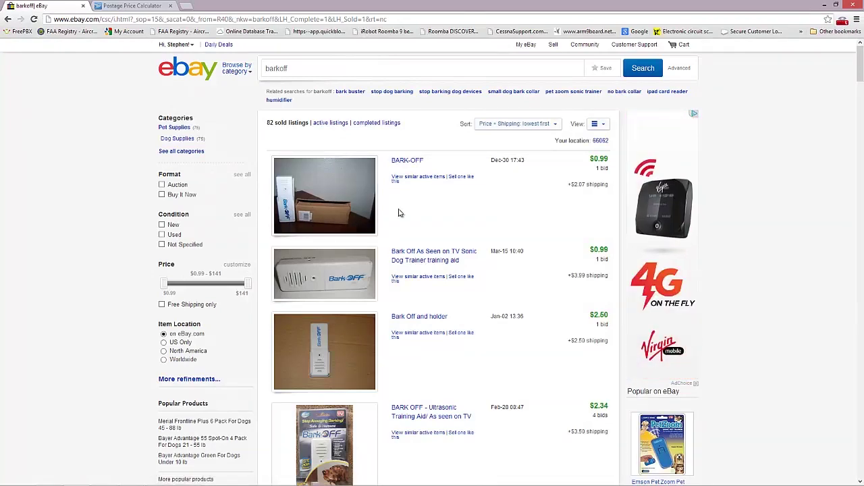
Examine the prices and shipping costs of the sold barkoff listings, sorted by lowest price plus shipping.
{"action": "scroll", "coordinate": [398, 213], "scroll_direction": "down", "scroll_amount": 1}
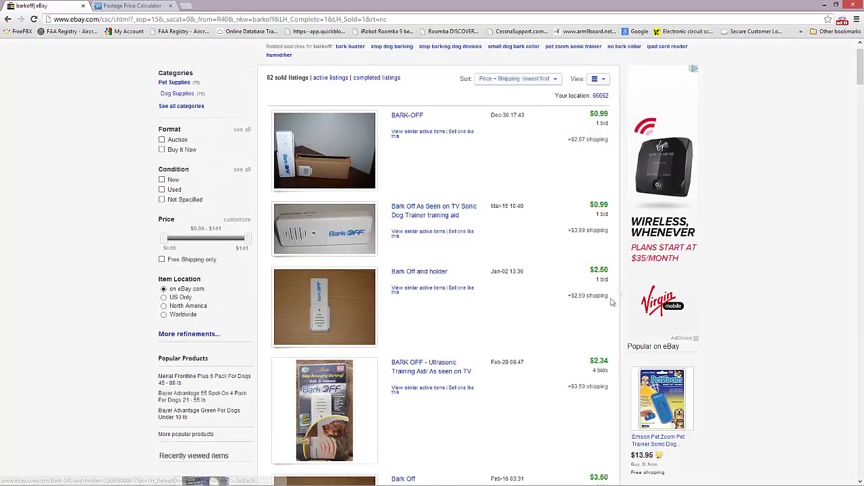
{"action": "scroll", "coordinate": [589, 283], "scroll_direction": "down", "scroll_amount": 1}
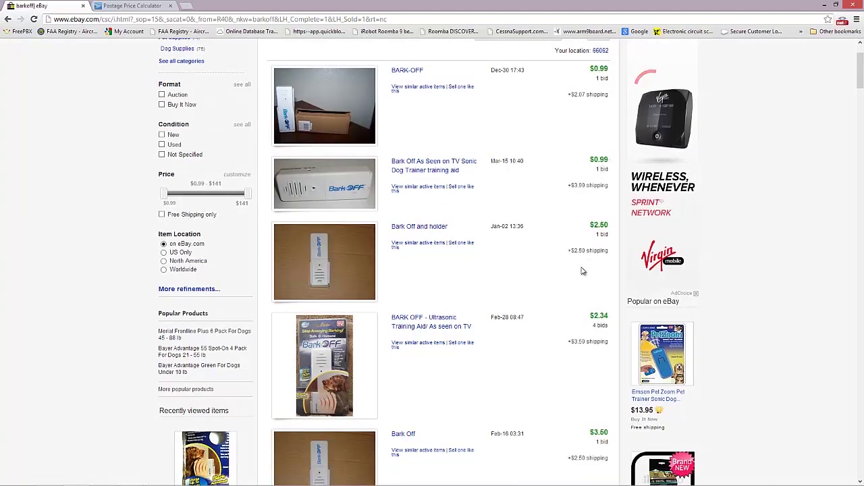
{"action": "scroll", "coordinate": [472, 267], "scroll_direction": "down", "scroll_amount": 1}
{"action": "scroll", "coordinate": [418, 265], "scroll_direction": "down", "scroll_amount": 2}
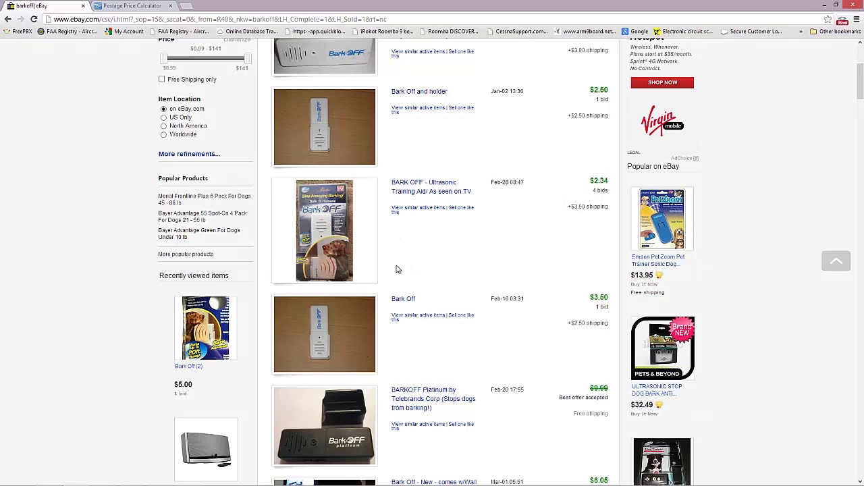
{"action": "scroll", "coordinate": [380, 272], "scroll_direction": "down", "scroll_amount": 5}
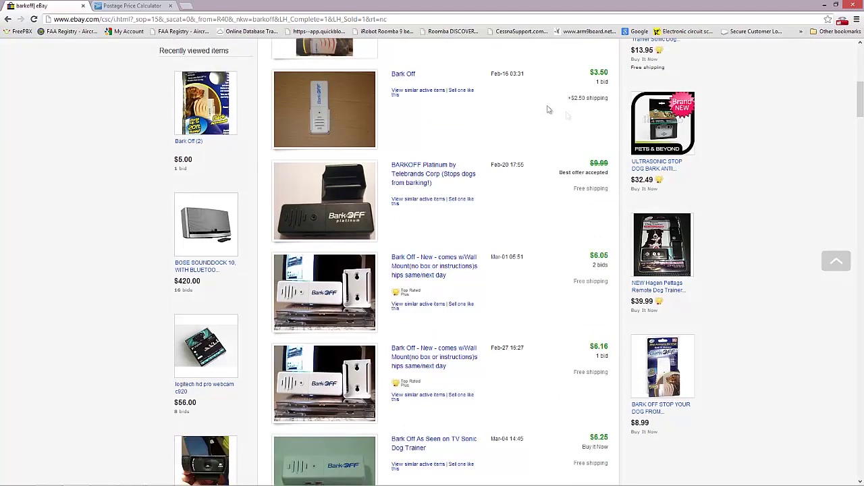
{"action": "scroll", "coordinate": [488, 155], "scroll_direction": "down", "scroll_amount": 2}
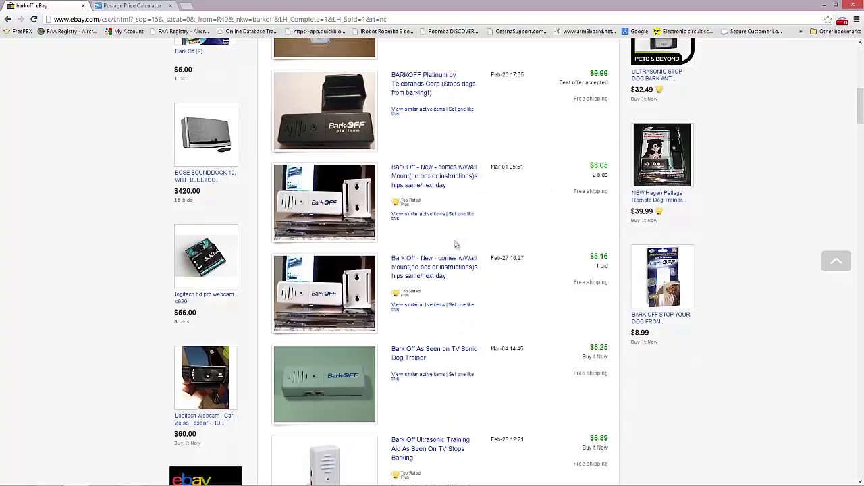
{"action": "scroll", "coordinate": [456, 244], "scroll_direction": "down", "scroll_amount": 2}
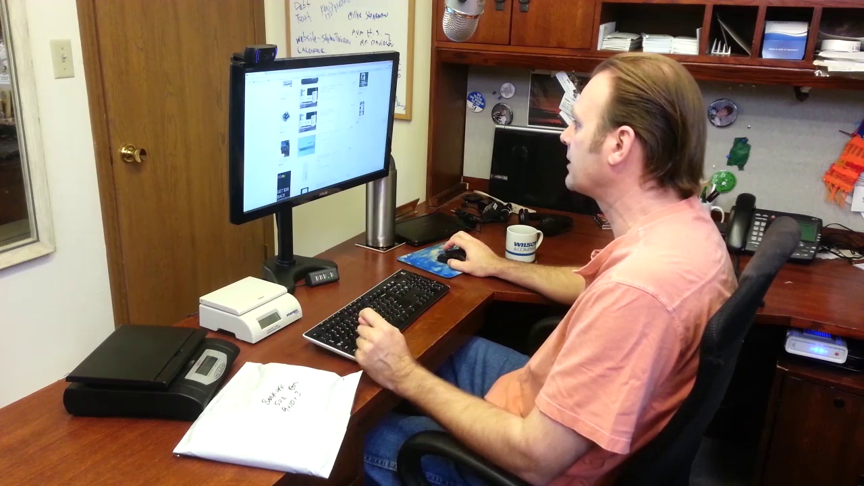
{"action": "scroll", "coordinate": [317, 135], "scroll_direction": "down", "scroll_amount": 1}
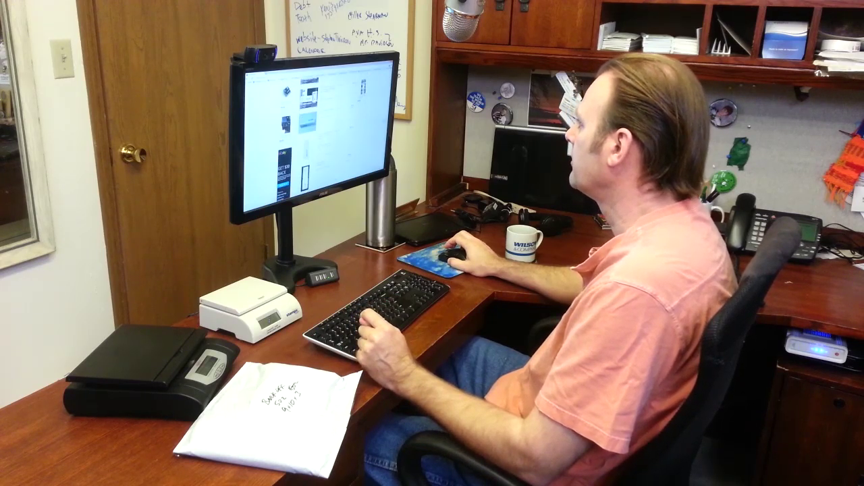
{"action": "scroll", "coordinate": [318, 135], "scroll_direction": "down", "scroll_amount": 2}
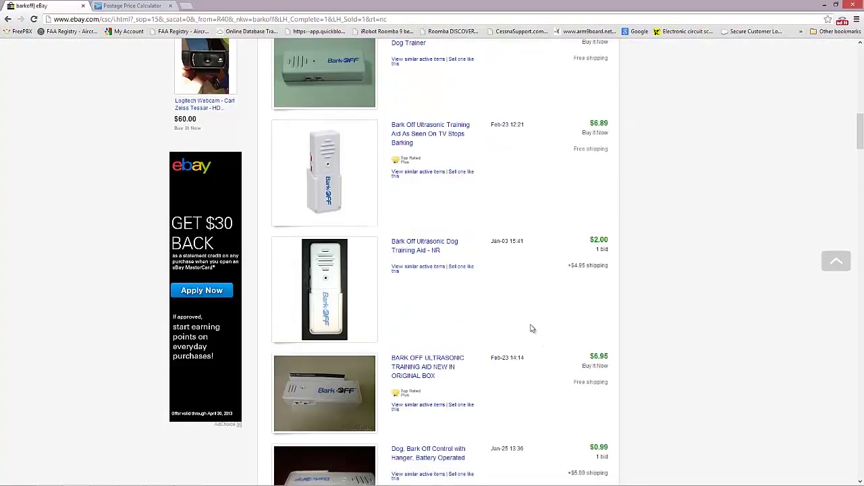
{"action": "scroll", "coordinate": [531, 331], "scroll_direction": "up", "scroll_amount": 8}
{"action": "scroll", "coordinate": [519, 337], "scroll_direction": "up", "scroll_amount": 4}
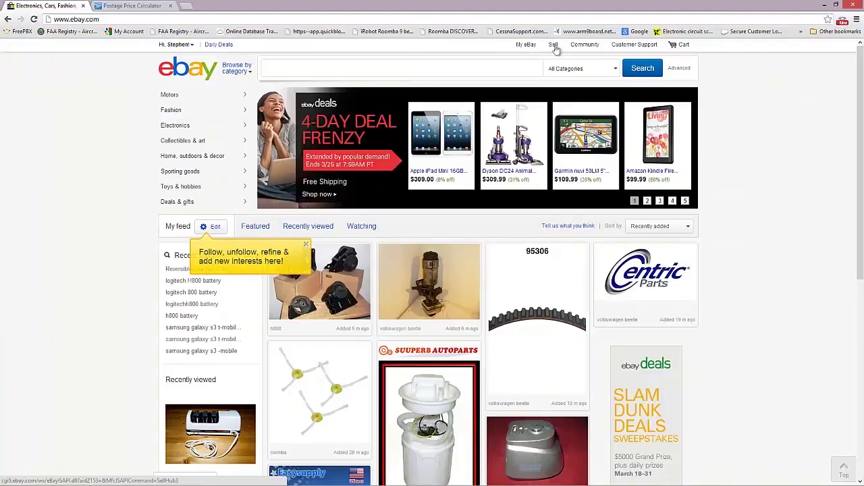
Start a new sell listing for "Barkoff" in the category Pet Supplies > Dog Supplies > Training & Obedience > Sonic Trainers.
{"action": "mouse_move", "coordinate": [556, 49]}
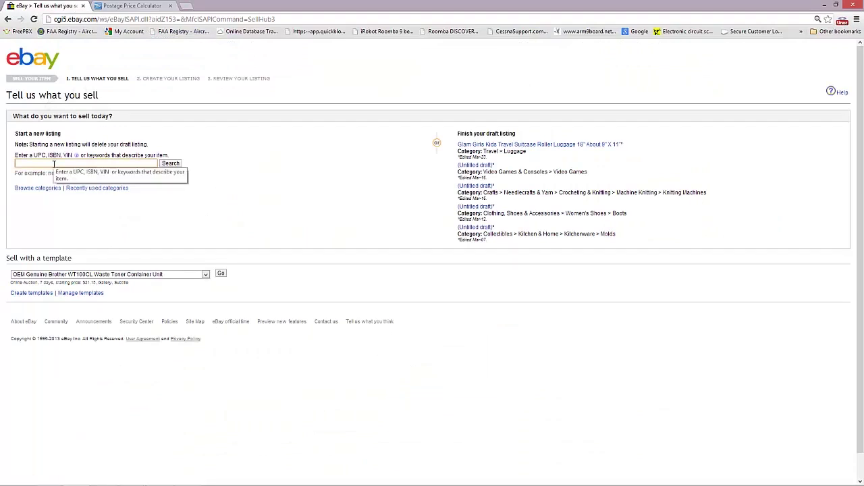
{"action": "left_click", "coordinate": [54, 163]}
{"action": "type", "text": "Brakoff"}
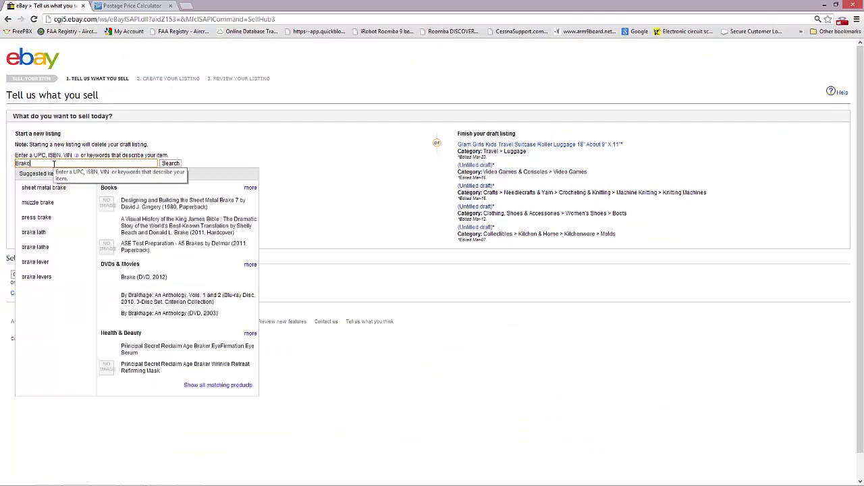
{"action": "key", "text": "BackSpace"}
{"action": "key", "text": "BackSpace"}
{"action": "key", "text": "BackSpace"}
{"action": "key", "text": "BackSpace"}
{"action": "key", "text": "BackSpace"}
{"action": "key", "text": "BackSpace"}
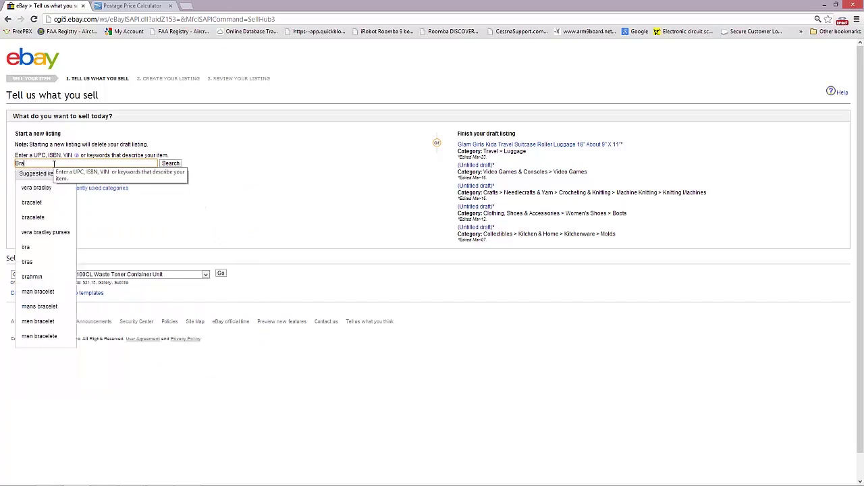
{"action": "type", "text": "arkoff"}
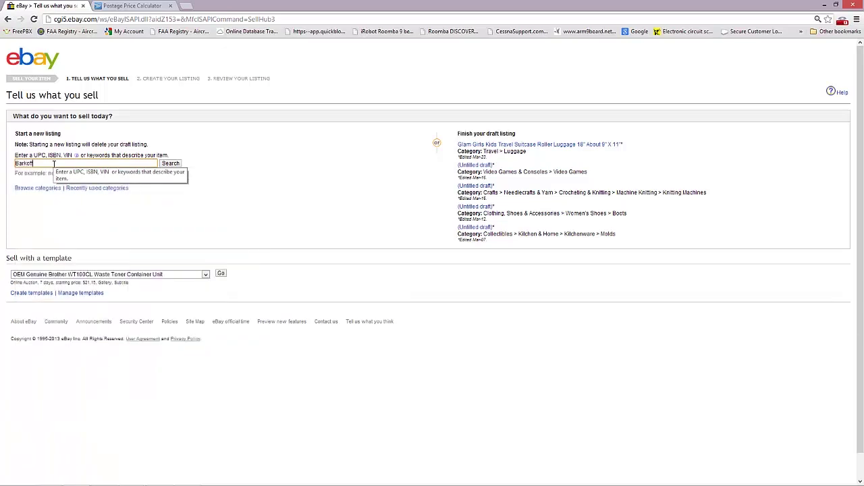
{"action": "key", "text": "Return"}
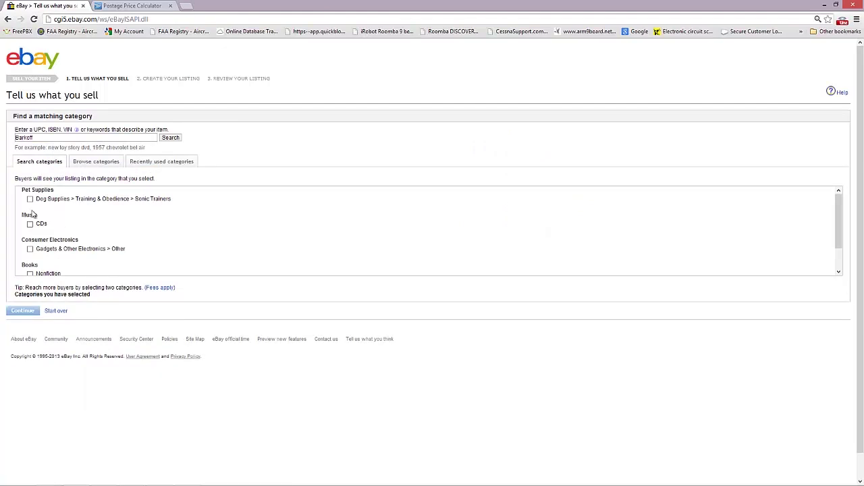
{"action": "left_click", "coordinate": [30, 199]}
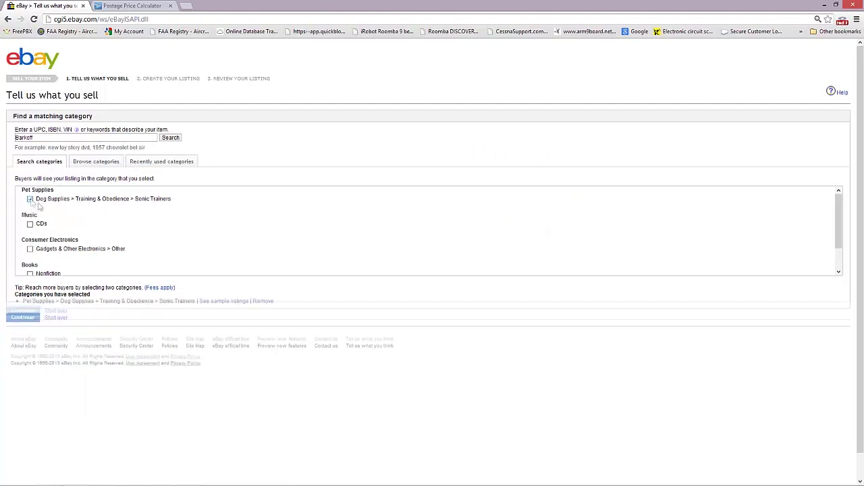
{"action": "left_click", "coordinate": [22, 318]}
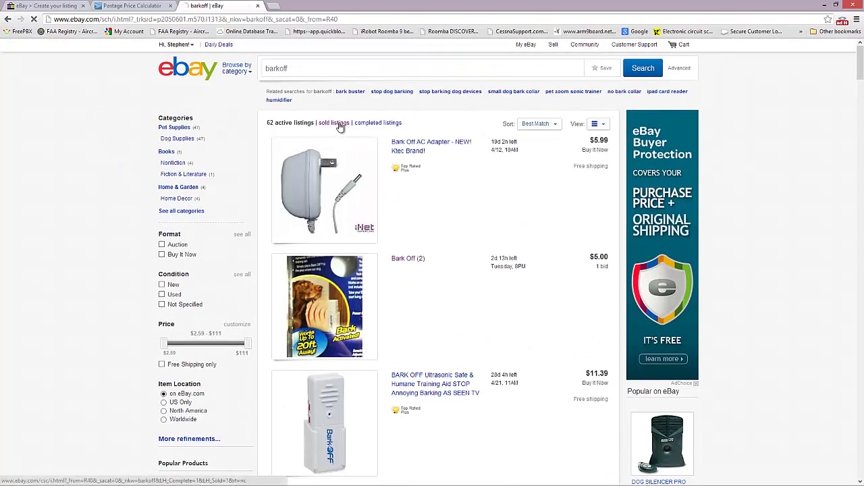
Show the sold barkoff listings and open "BARK OFF~WALL MOUNTED OR HAND HELD~ STOPS BARKING".
{"action": "left_click", "coordinate": [340, 124]}
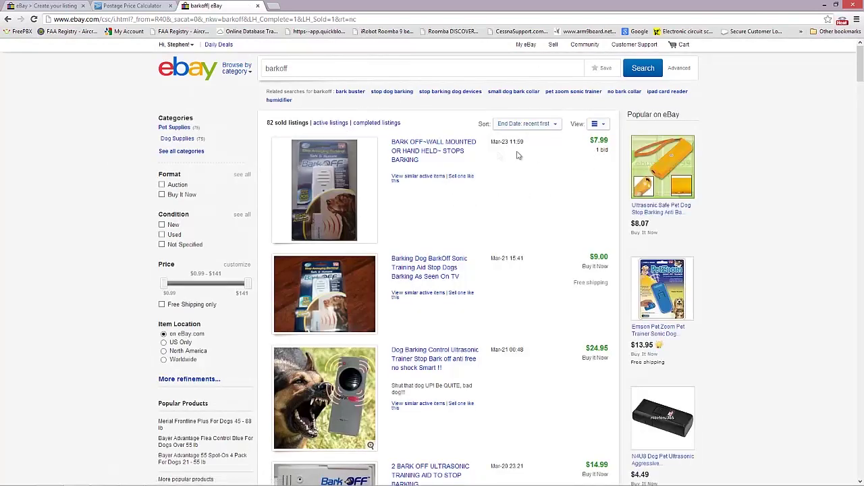
{"action": "left_click", "coordinate": [442, 151]}
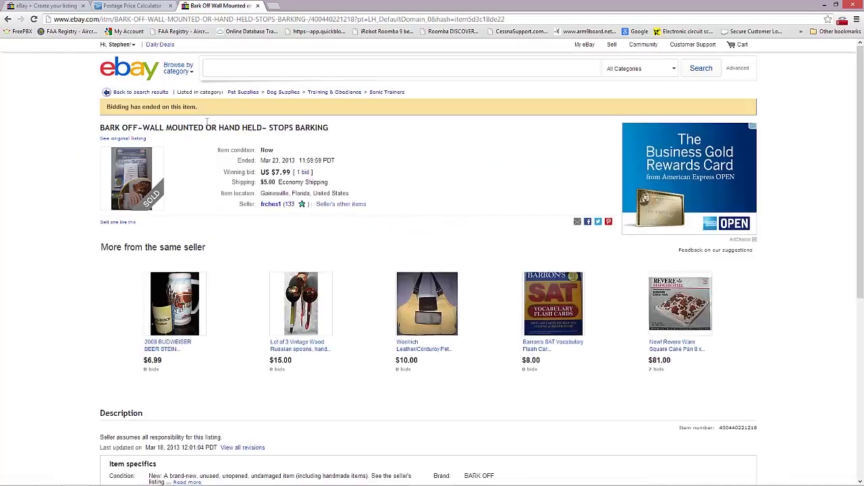
{"action": "scroll", "coordinate": [229, 259], "scroll_direction": "down", "scroll_amount": 3}
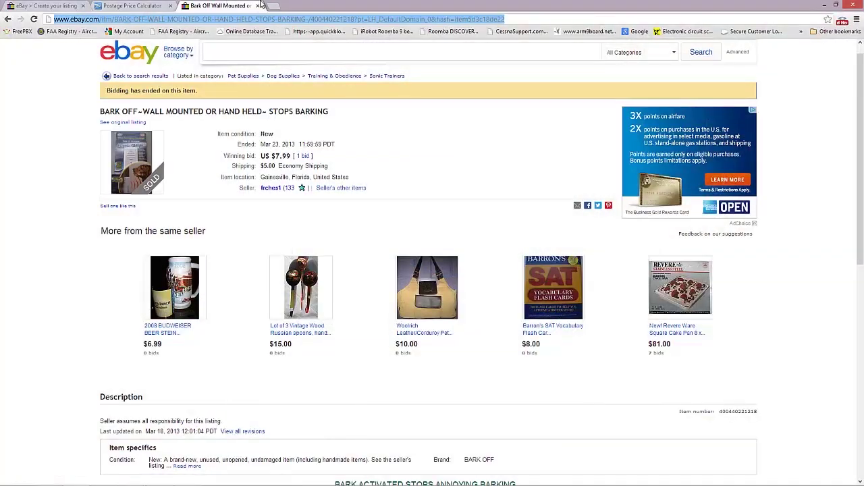
Create a similar listing from the sold item in a new browser tab placed ahead of the sold item's tab.
{"action": "left_click", "coordinate": [273, 7]}
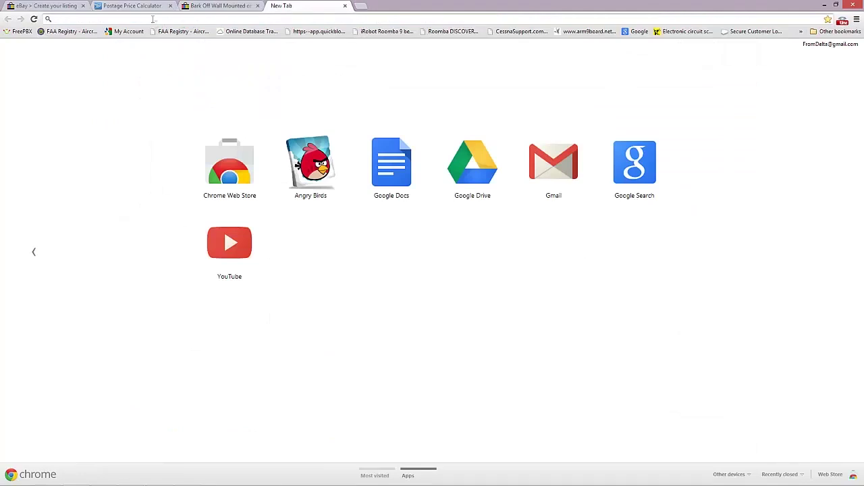
{"action": "key", "text": "ctrl+v"}
{"action": "key", "text": "Return"}
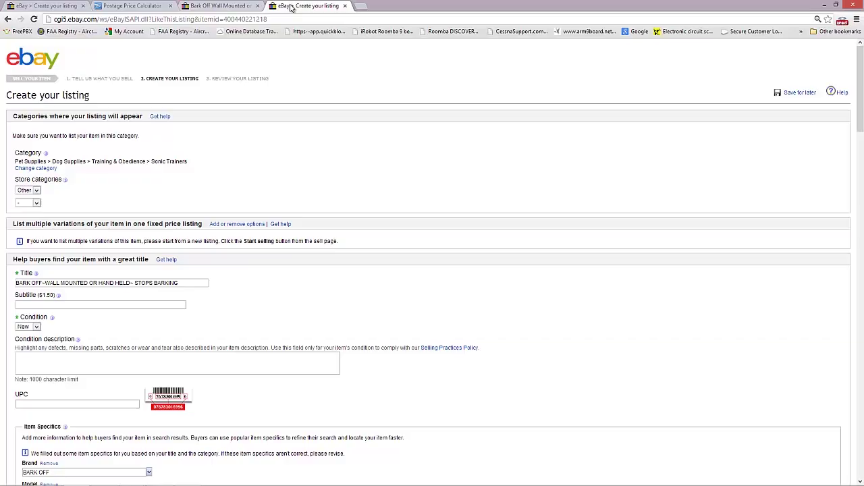
{"action": "left_click_drag", "start_coordinate": [284, 8], "coordinate": [217, 8]}
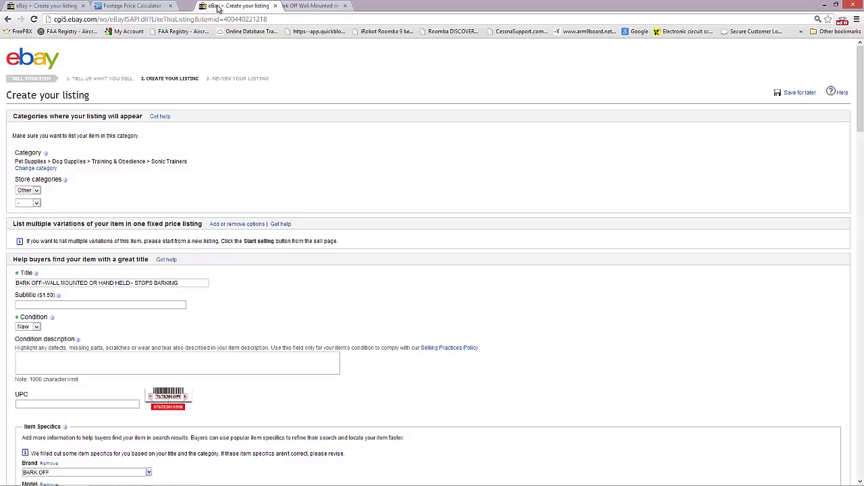
Open the sold item's original listing and review its photos, shipping terms and description.
{"action": "left_click", "coordinate": [297, 5]}
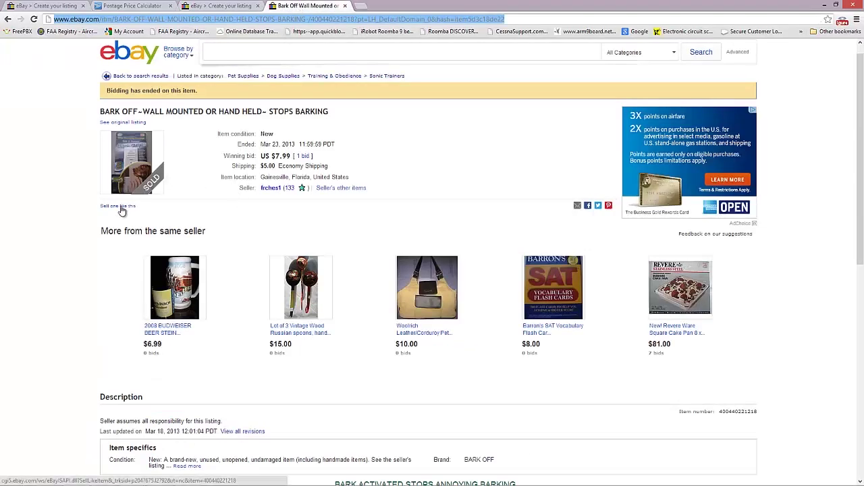
{"action": "left_click", "coordinate": [123, 122]}
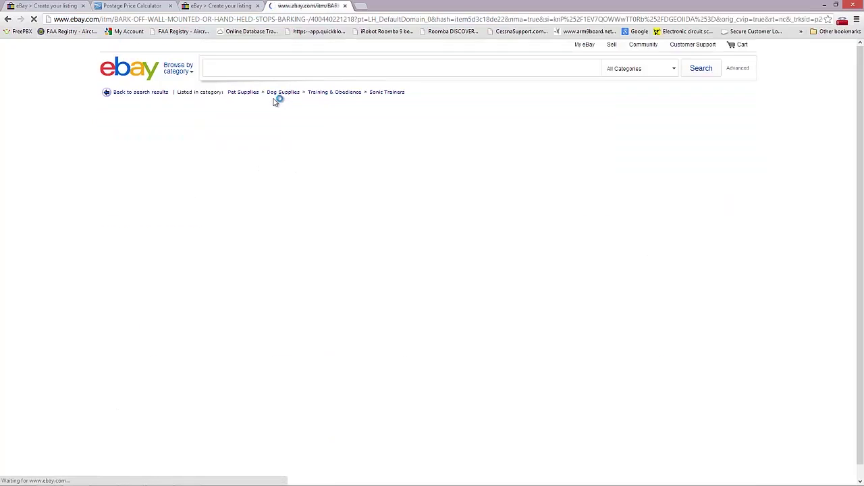
{"action": "scroll", "coordinate": [328, 290], "scroll_direction": "down", "scroll_amount": 6}
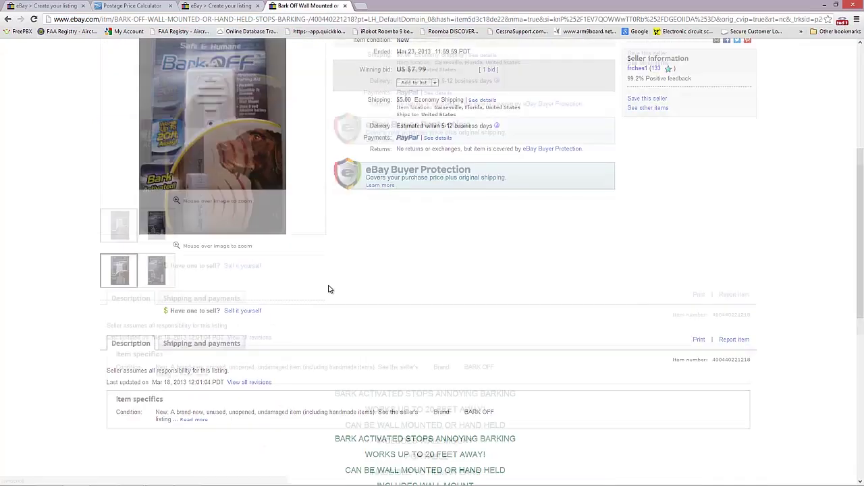
{"action": "scroll", "coordinate": [330, 290], "scroll_direction": "up", "scroll_amount": 8}
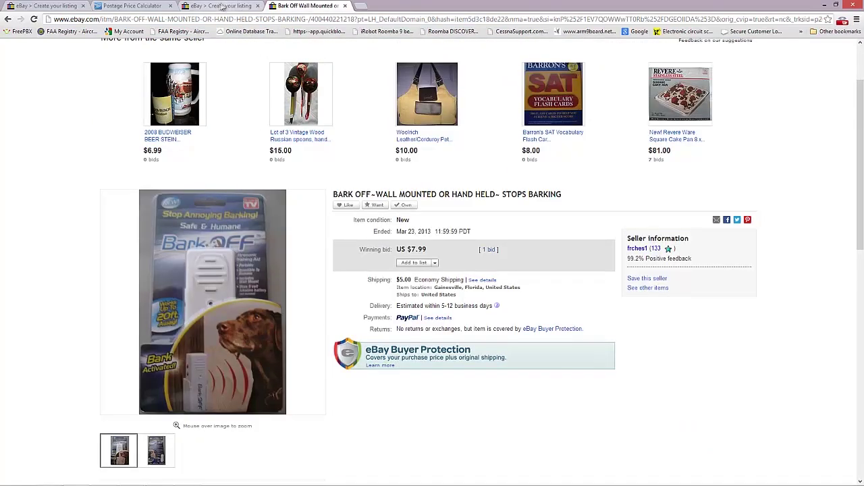
Add the six Bark Off photos 20130314_080545 through 20130314_080624 from the Ebay folder to the new listing's picture uploader.
{"action": "left_click", "coordinate": [221, 5]}
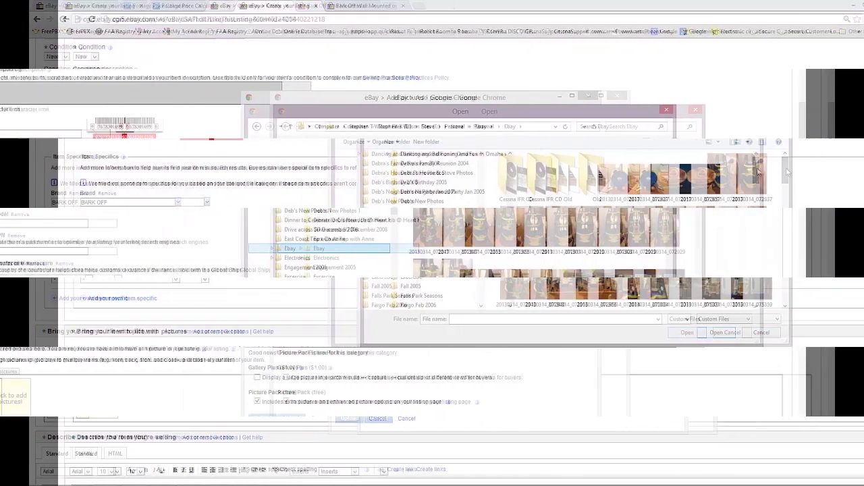
{"action": "scroll", "coordinate": [727, 188], "scroll_direction": "down", "scroll_amount": 3}
{"action": "left_click_drag", "start_coordinate": [727, 188], "coordinate": [728, 197]}
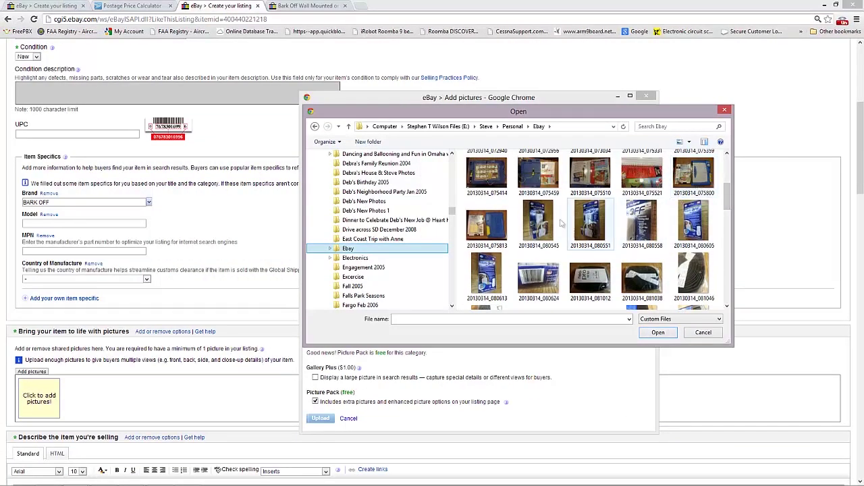
{"action": "left_click", "coordinate": [540, 221]}
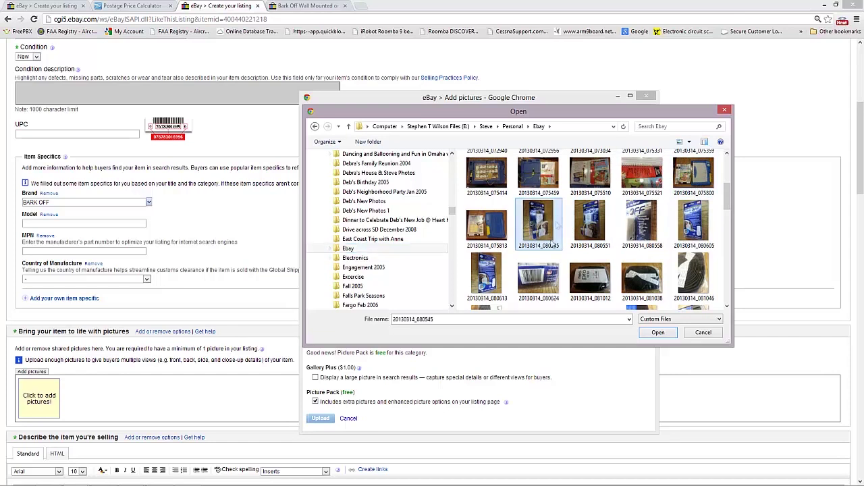
{"action": "left_click", "coordinate": [538, 277], "text": "shift"}
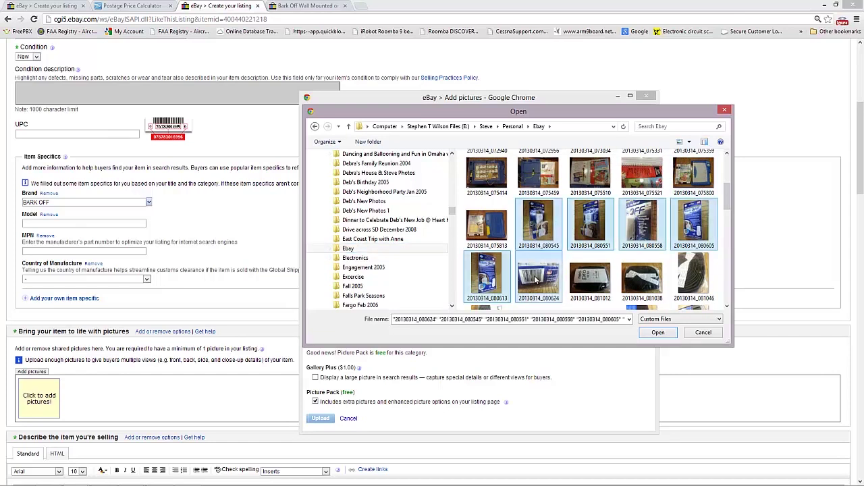
{"action": "left_click", "coordinate": [658, 333]}
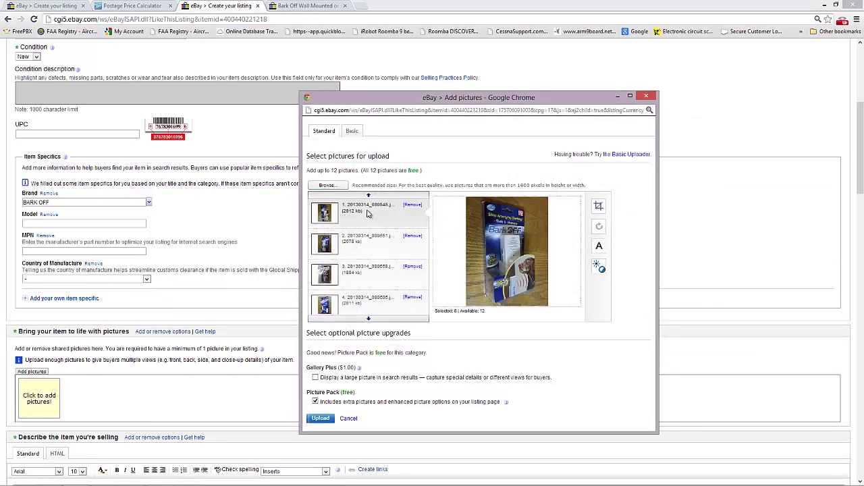
Preview the second and third photos in the picture uploader and try rotating the third one through a full turn.
{"action": "left_click", "coordinate": [356, 248]}
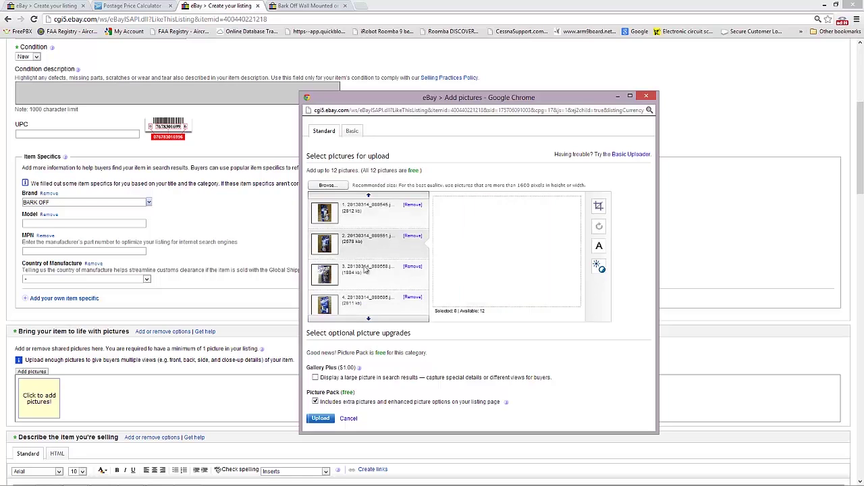
{"action": "left_click", "coordinate": [368, 318]}
{"action": "left_click", "coordinate": [364, 250]}
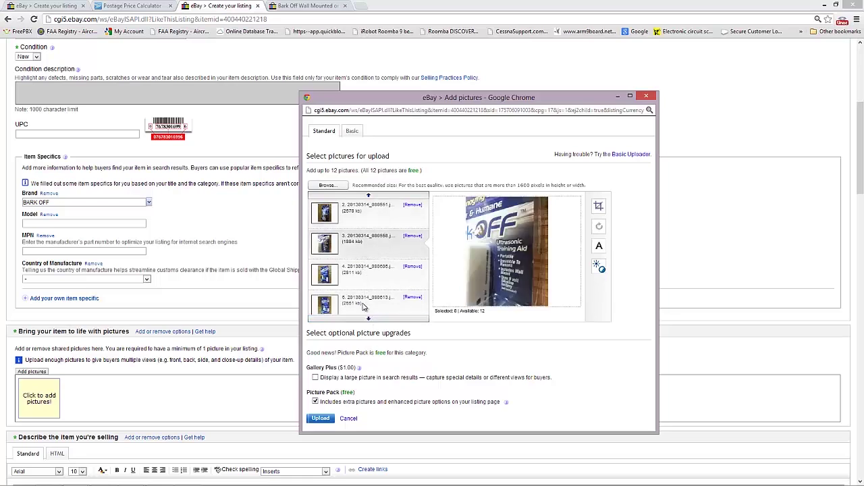
{"action": "left_click", "coordinate": [600, 228]}
{"action": "left_click", "coordinate": [601, 230]}
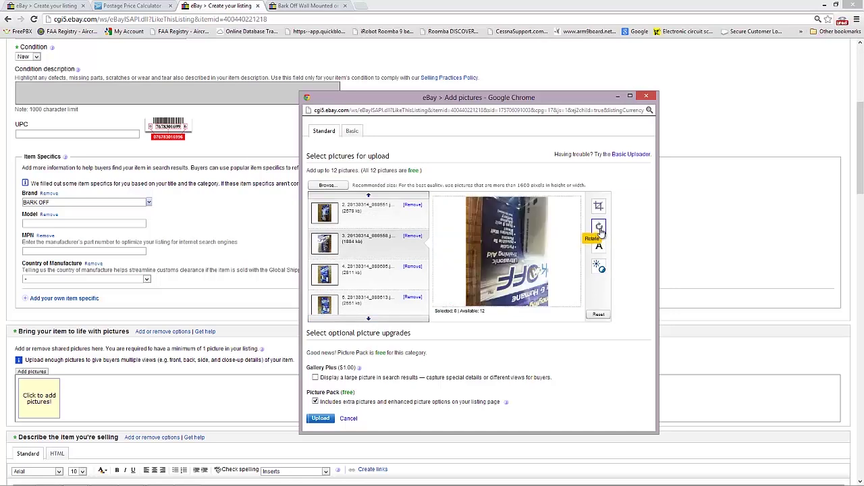
{"action": "left_click", "coordinate": [600, 229]}
{"action": "left_click", "coordinate": [599, 227]}
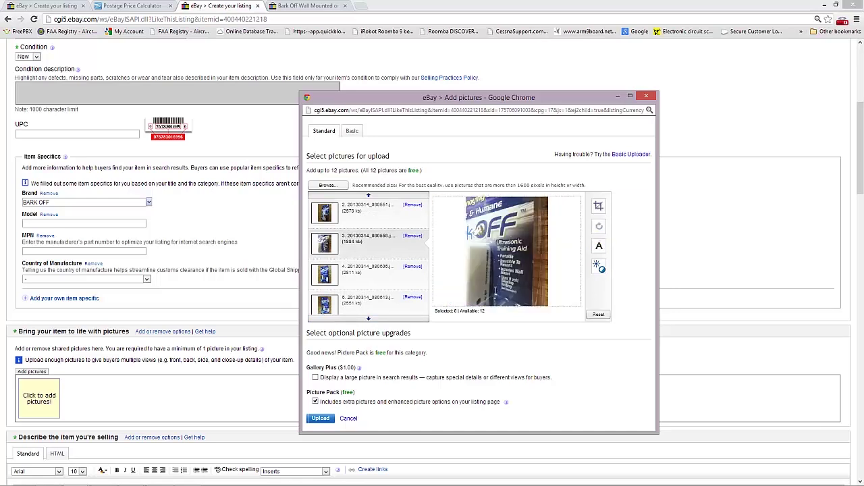
Preview the sixth photo showing the barcode, and upload all six pictures to the listing.
{"action": "left_click", "coordinate": [369, 319]}
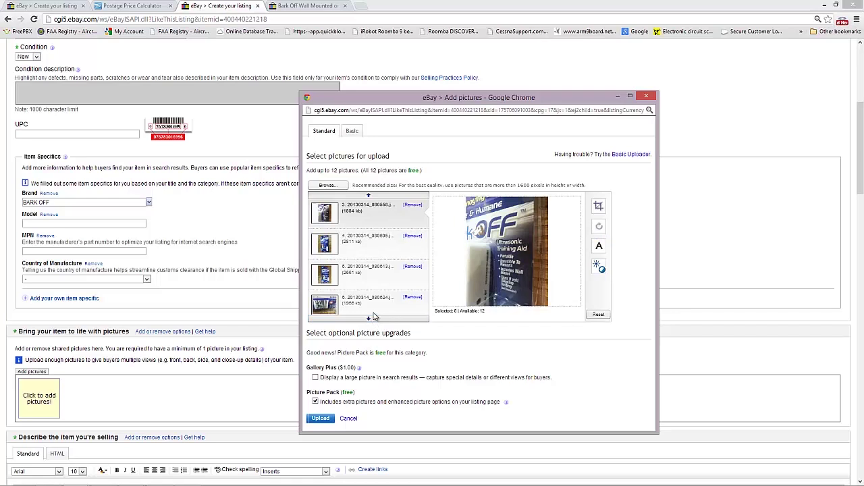
{"action": "left_click", "coordinate": [371, 305]}
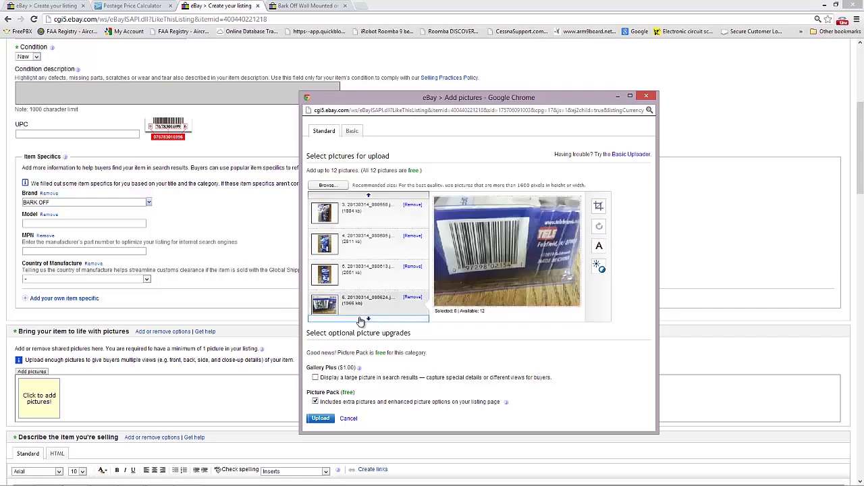
{"action": "left_click", "coordinate": [360, 320]}
{"action": "left_click", "coordinate": [320, 419]}
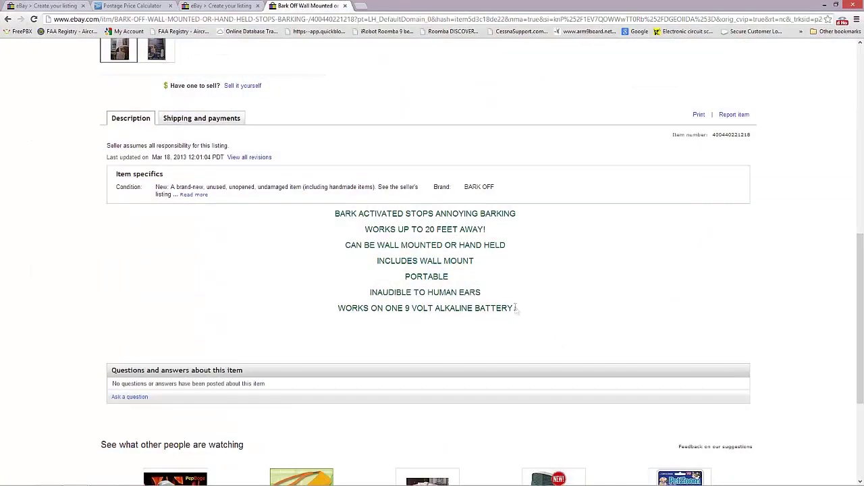
Copy the seven-line Bark Off description from the sold item's page into the new listing's description.
{"action": "left_click_drag", "start_coordinate": [515, 308], "coordinate": [345, 214]}
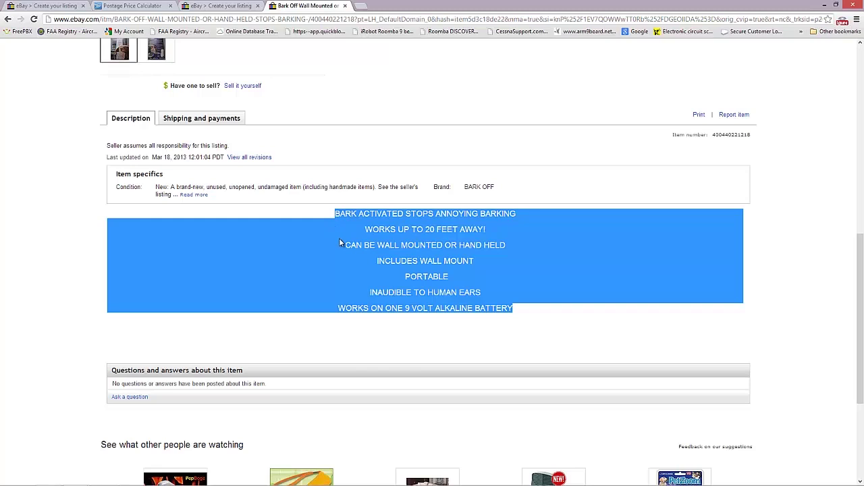
{"action": "right_click", "coordinate": [391, 245]}
{"action": "left_click", "coordinate": [413, 252]}
{"action": "left_click", "coordinate": [218, 8]}
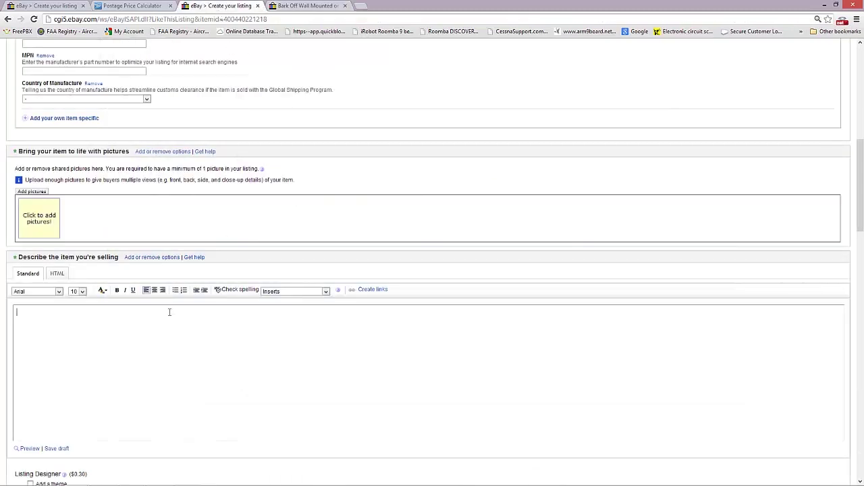
{"action": "right_click", "coordinate": [46, 329]}
{"action": "left_click", "coordinate": [66, 377]}
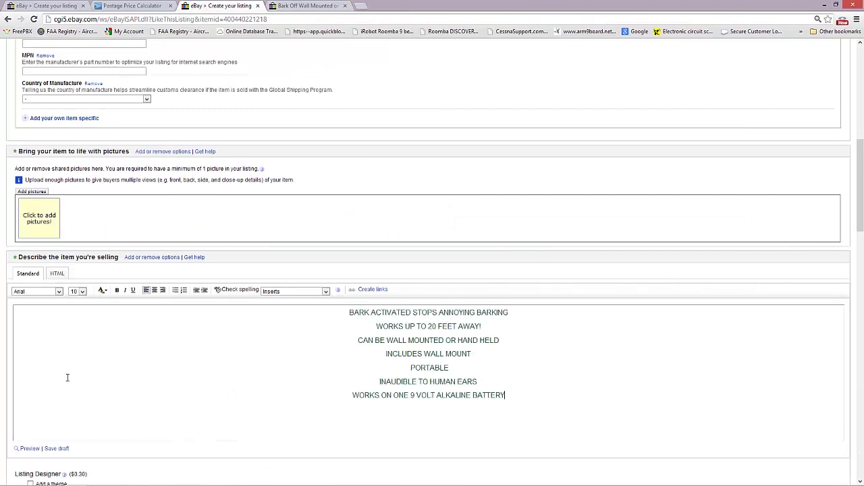
Left-align the entire pasted item description.
{"action": "scroll", "coordinate": [158, 401], "scroll_direction": "down", "scroll_amount": 1}
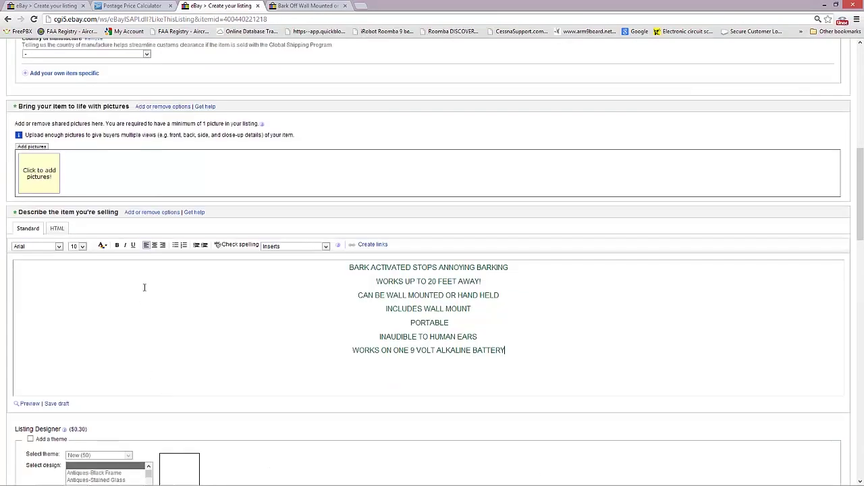
{"action": "key", "text": "ctrl+a"}
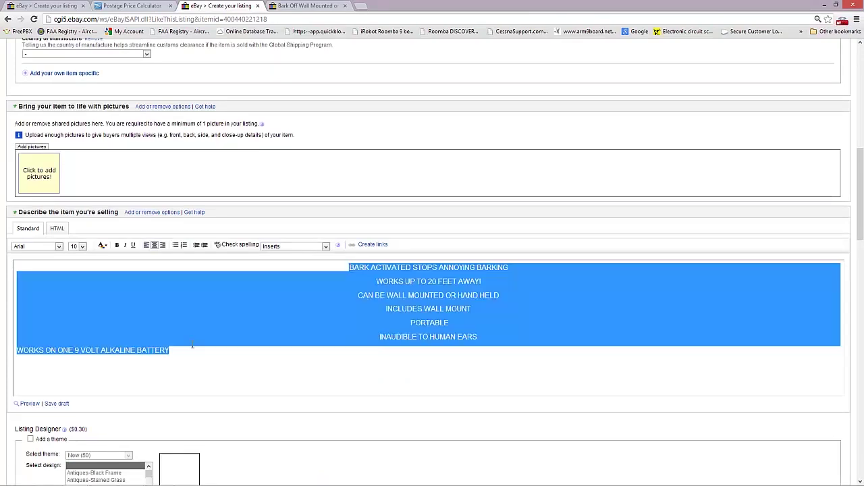
{"action": "left_click", "coordinate": [147, 245]}
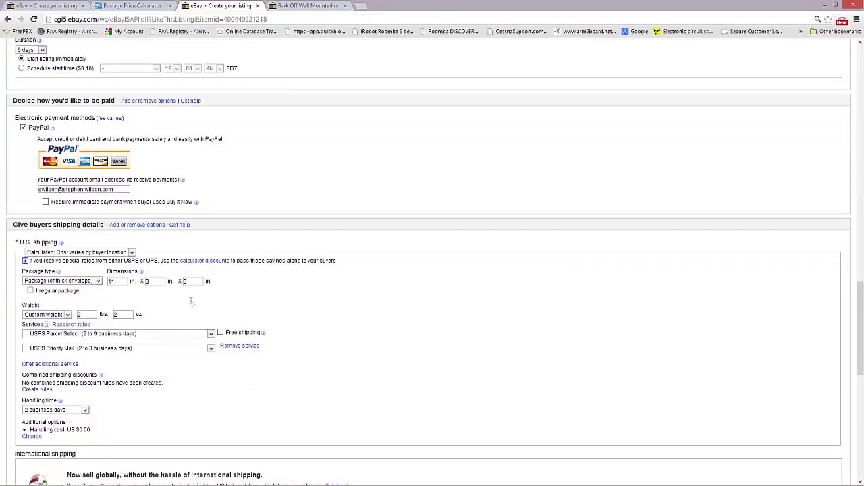
Set up the online auction with a $4.50 starting price, a $6.99 Buy It Now price and a 7 days duration.
{"action": "scroll", "coordinate": [189, 303], "scroll_direction": "down", "scroll_amount": 6}
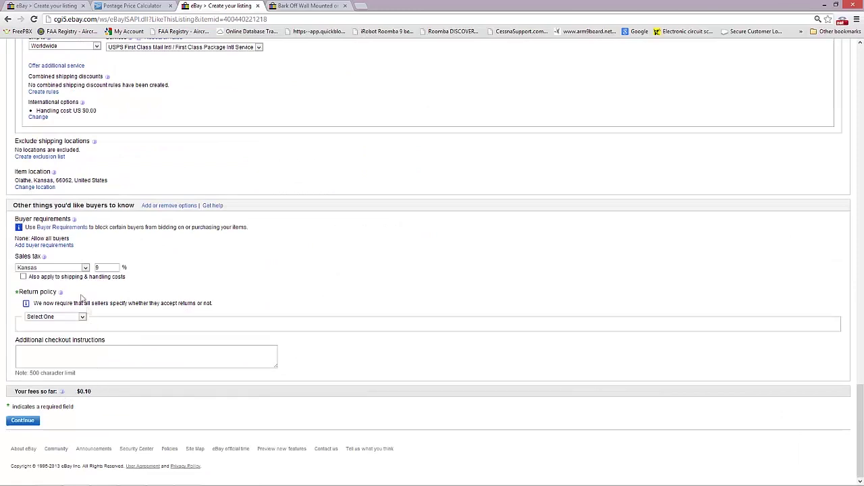
{"action": "scroll", "coordinate": [87, 311], "scroll_direction": "up", "scroll_amount": 12}
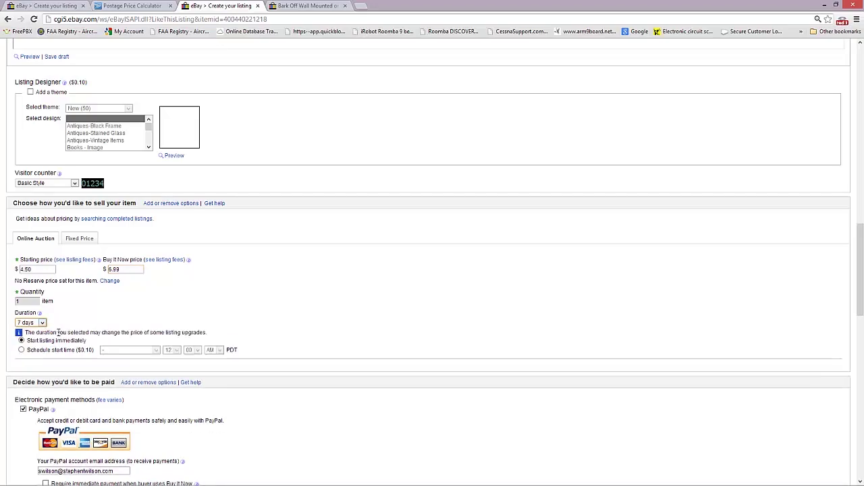
Set calculated U.S. shipping by USPS First Class Package for a 9 x 10 x 3 in. package weighing 0 lbs. 5 oz.
{"action": "scroll", "coordinate": [110, 353], "scroll_direction": "down", "scroll_amount": 8}
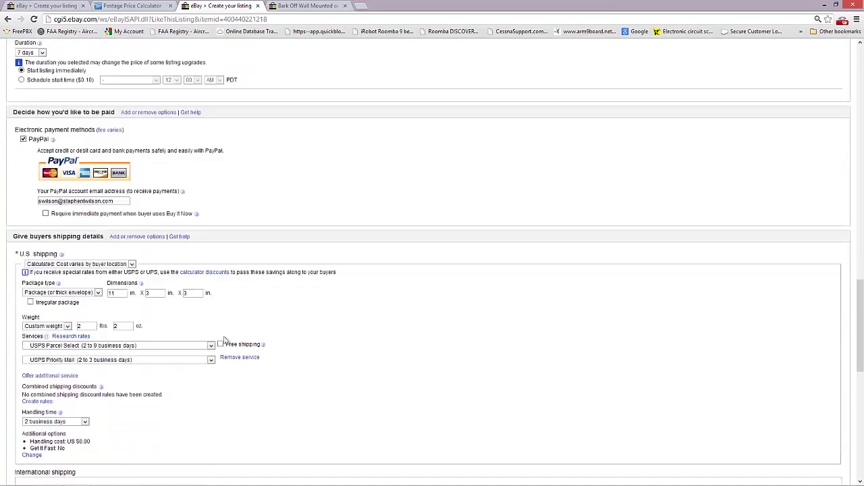
{"action": "scroll", "coordinate": [231, 343], "scroll_direction": "down", "scroll_amount": 5}
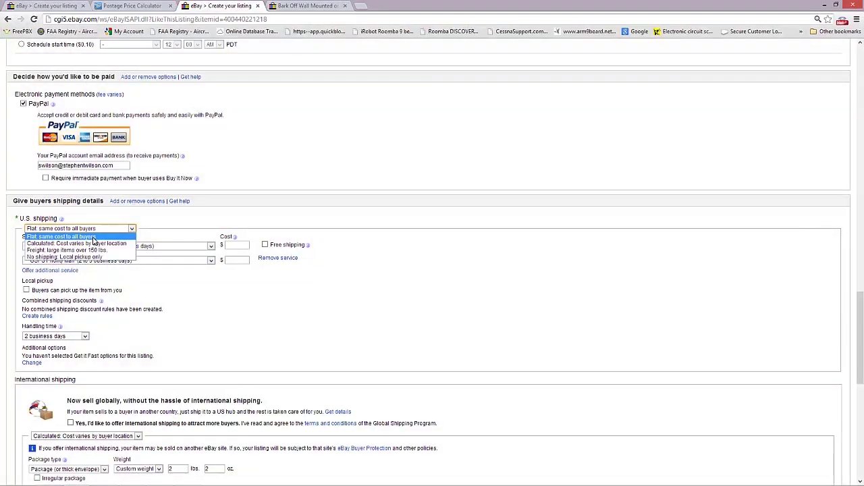
{"action": "left_click", "coordinate": [89, 237]}
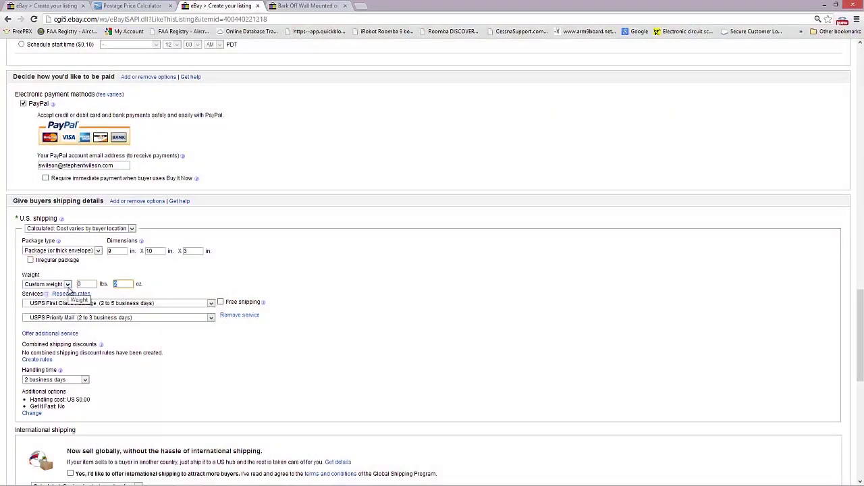
Add USPS Express Mail (1 business day) as a third U.S. shipping service.
{"action": "scroll", "coordinate": [168, 350], "scroll_direction": "down", "scroll_amount": 2}
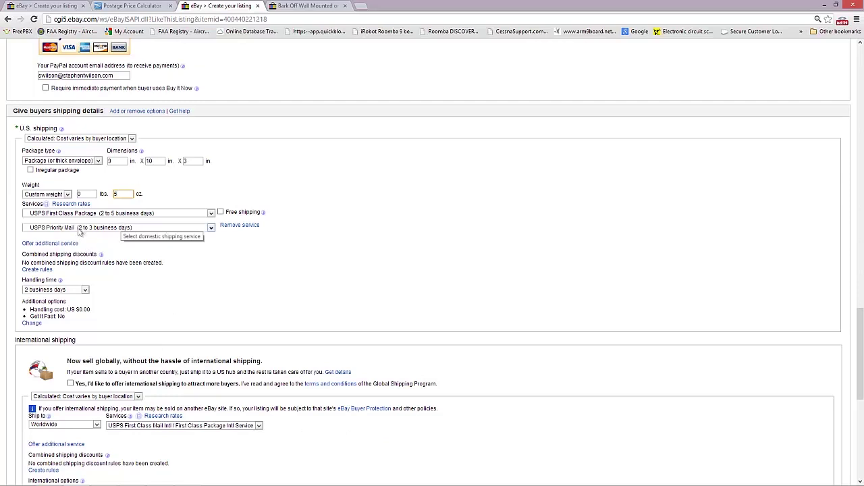
{"action": "left_click", "coordinate": [48, 244]}
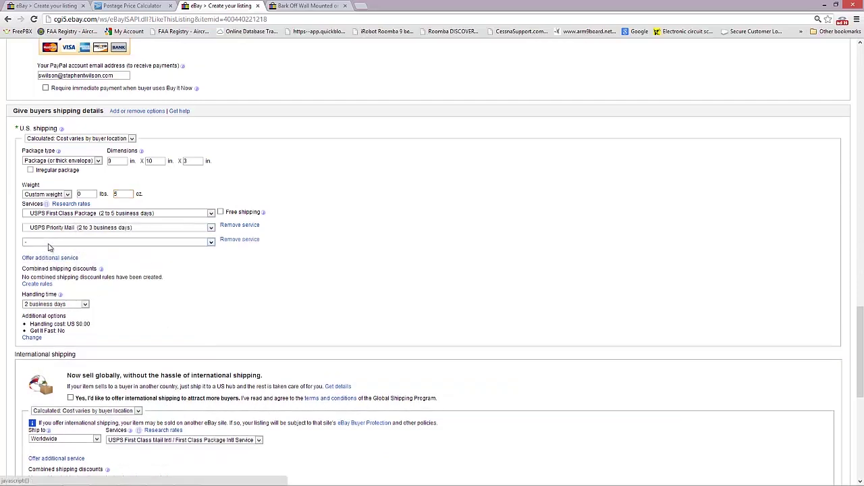
{"action": "left_click", "coordinate": [210, 243]}
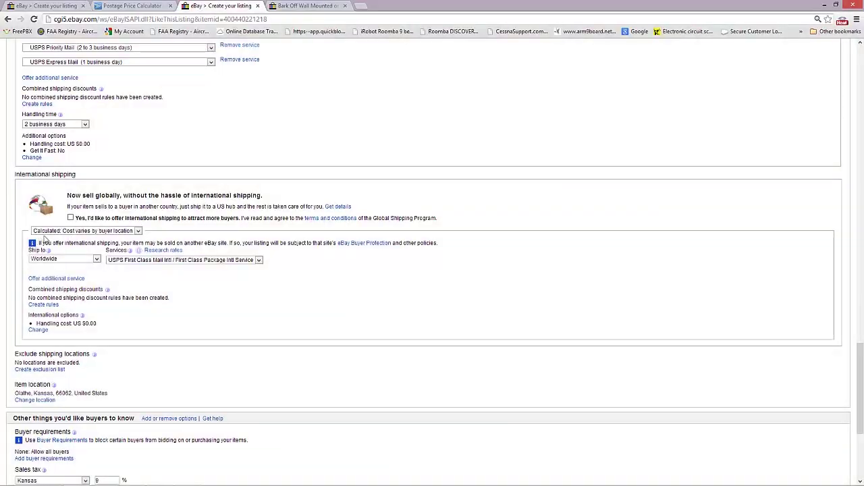
Switch the listing to a fixed price of $5.25 with Good 'Til Cancelled duration and continue to the listing review.
{"action": "scroll", "coordinate": [144, 244], "scroll_direction": "down", "scroll_amount": 3}
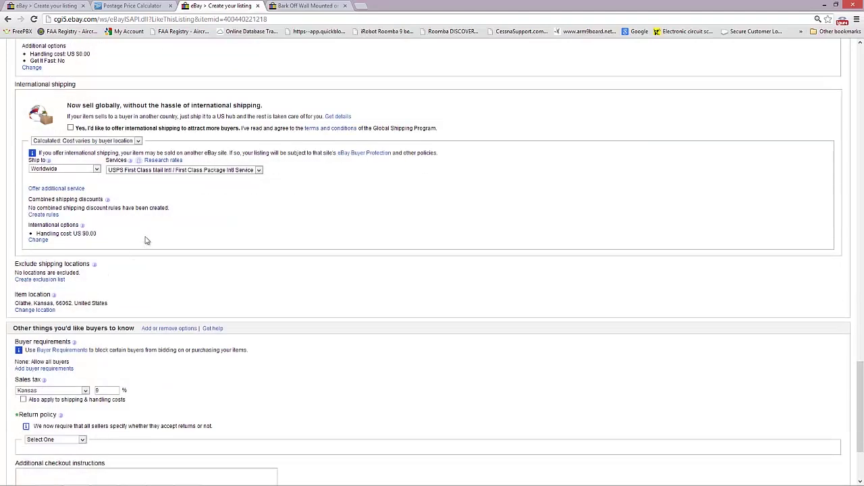
{"action": "left_click", "coordinate": [166, 172]}
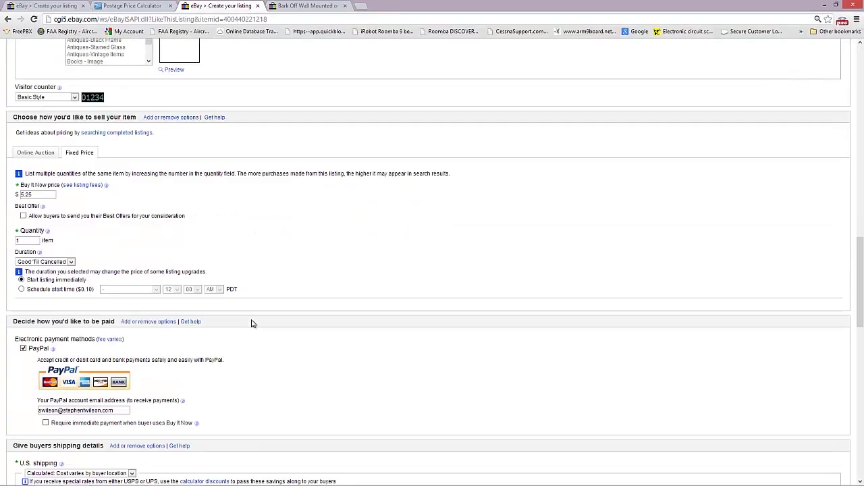
{"action": "scroll", "coordinate": [257, 330], "scroll_direction": "down", "scroll_amount": 7}
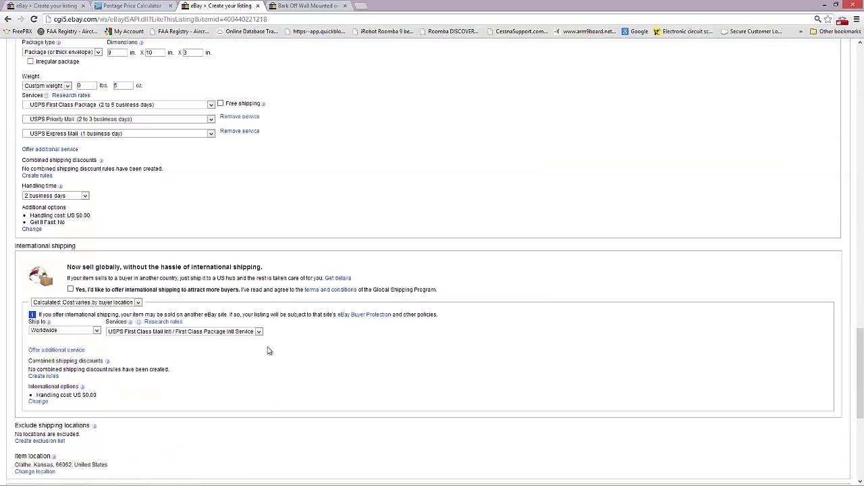
{"action": "scroll", "coordinate": [267, 351], "scroll_direction": "down", "scroll_amount": 4}
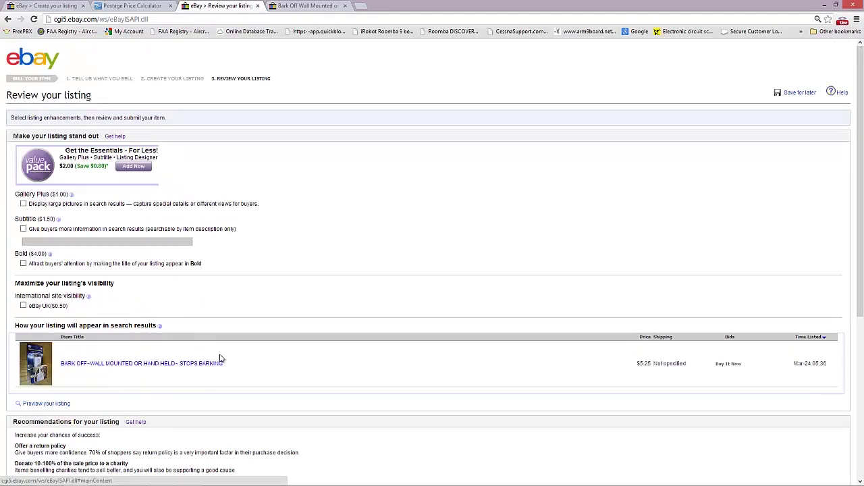
Review the listing's search-result preview, the recommendations and the fees before submitting.
{"action": "scroll", "coordinate": [219, 359], "scroll_direction": "down", "scroll_amount": 1}
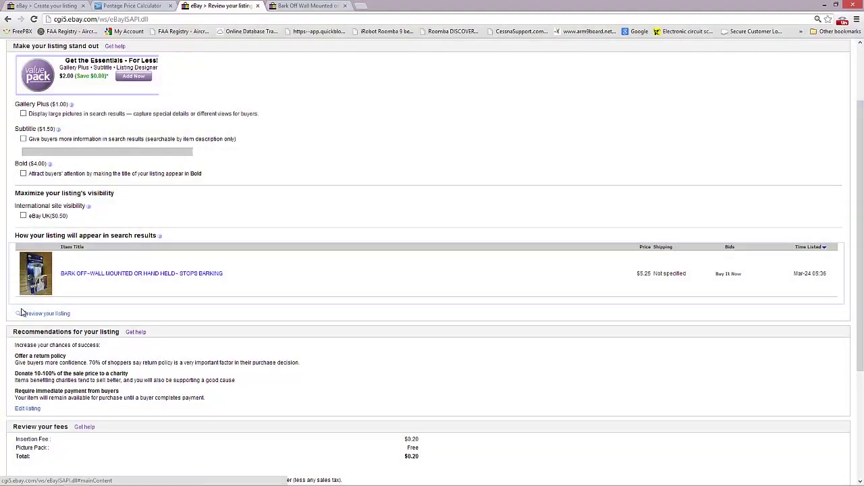
{"action": "scroll", "coordinate": [96, 316], "scroll_direction": "down", "scroll_amount": 3}
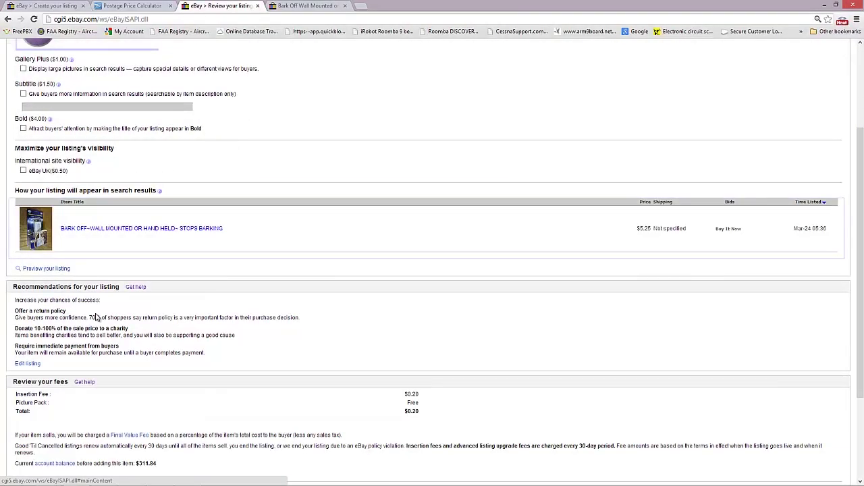
{"action": "scroll", "coordinate": [95, 317], "scroll_direction": "down", "scroll_amount": 3}
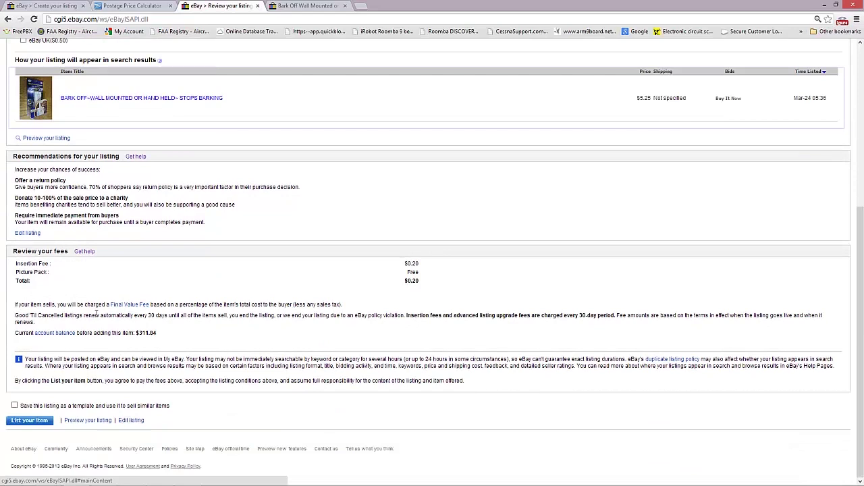